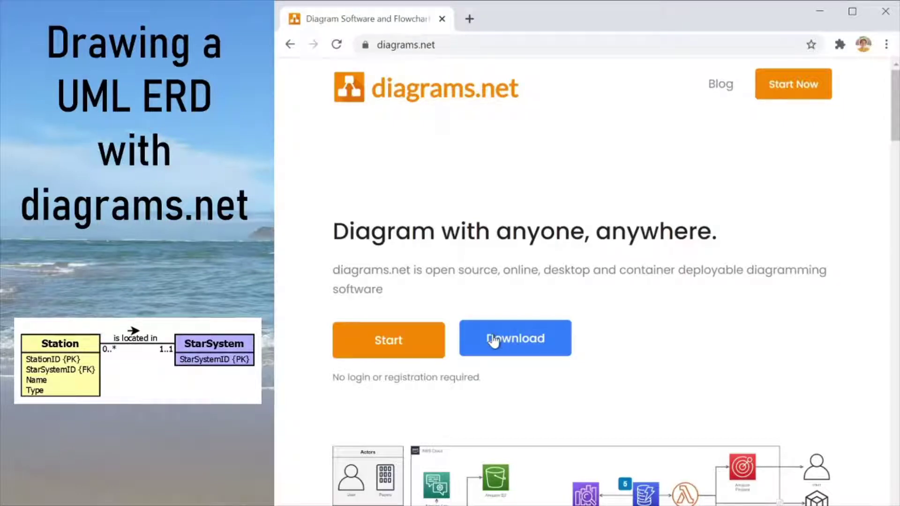
- Launch the diagrams.net web app from the homepage so the Device storage dialog appears
left_click(396, 339)
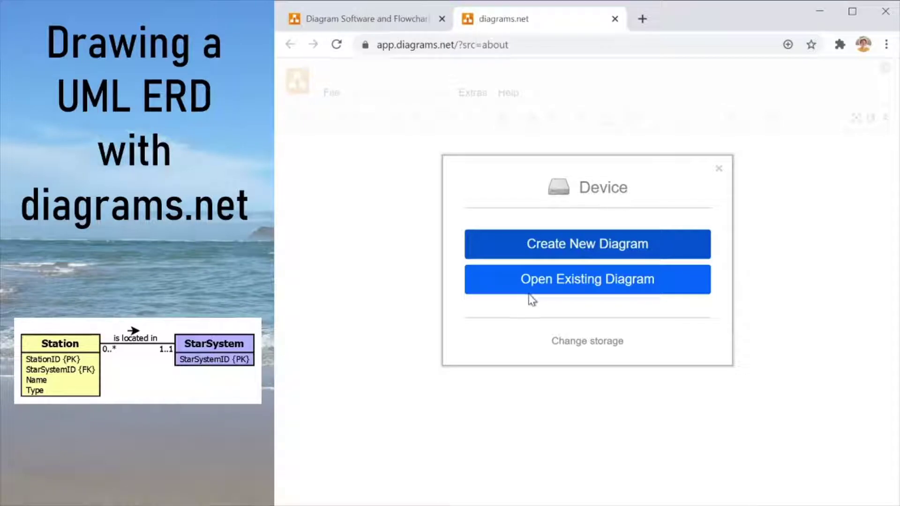
- Create a new blank diagram named station-starsystem.drawio
left_click(585, 246)
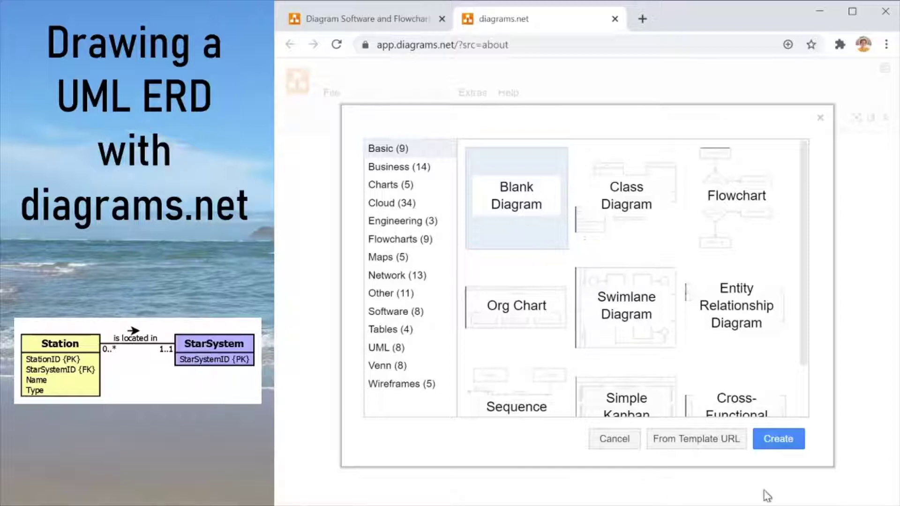
left_click(790, 444)
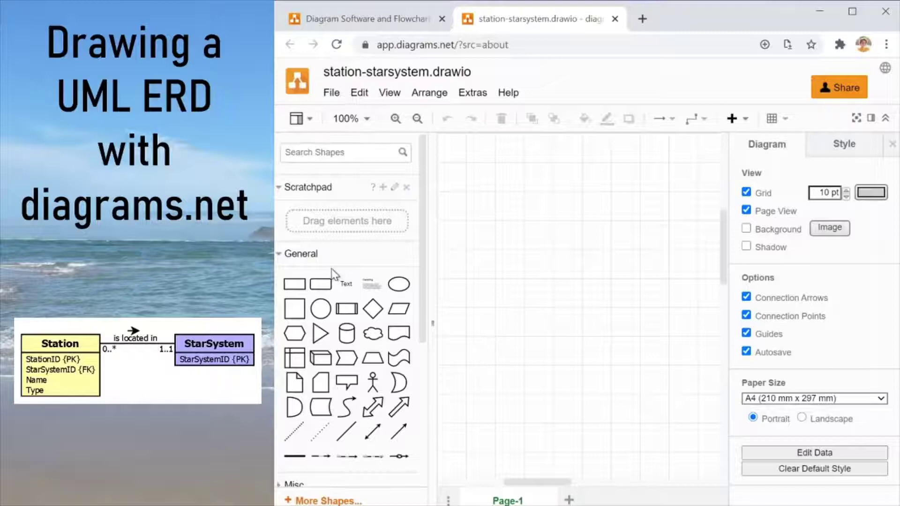
- Collapse Scratchpad and General, expand UML, and place a Class shape with fields on the canvas
left_click(287, 188)
left_click(292, 211)
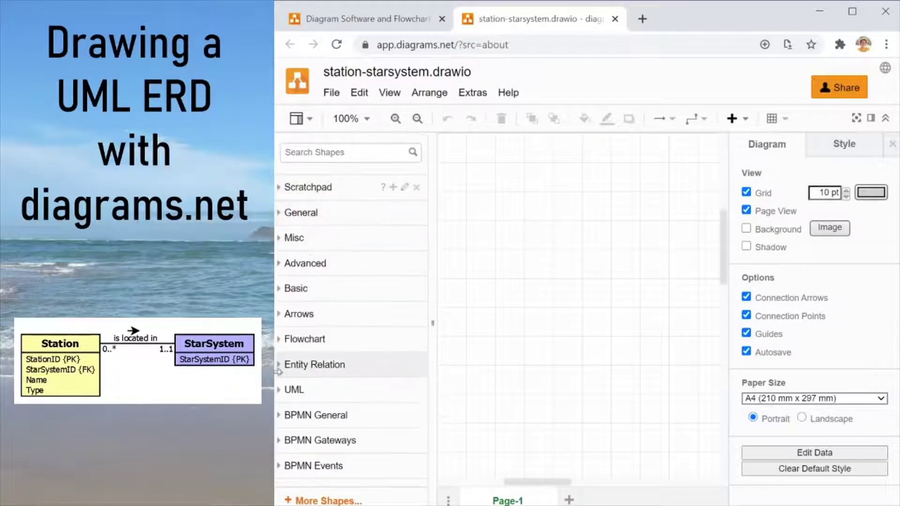
left_click(293, 388)
scroll(370, 356, "down", 5)
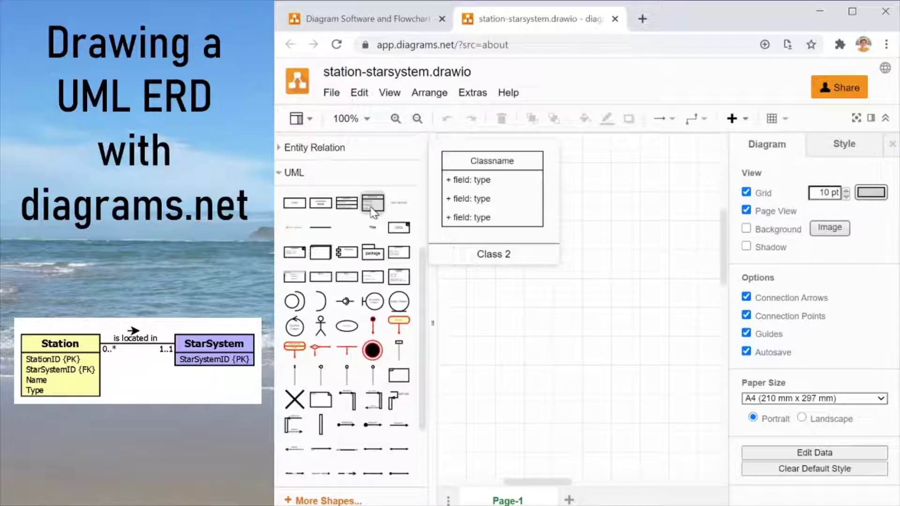
mouse_move(352, 211)
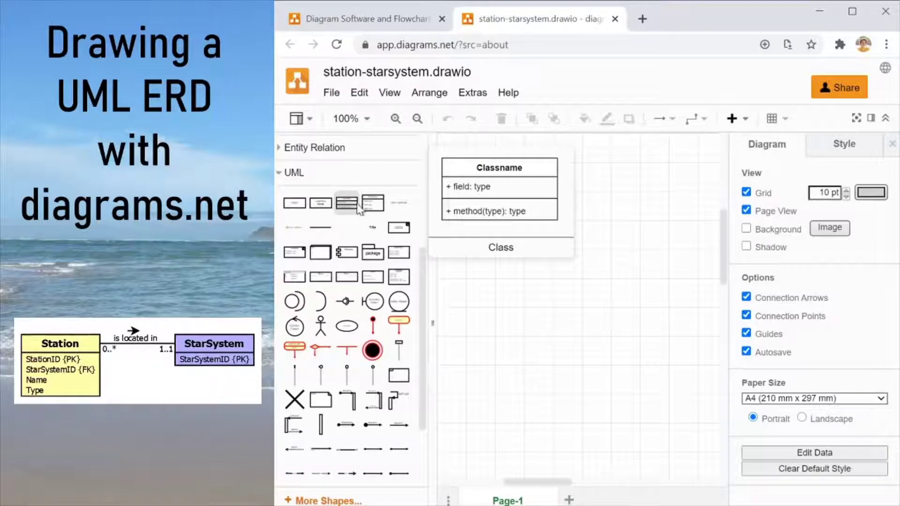
left_click_drag(373, 202, 522, 178)
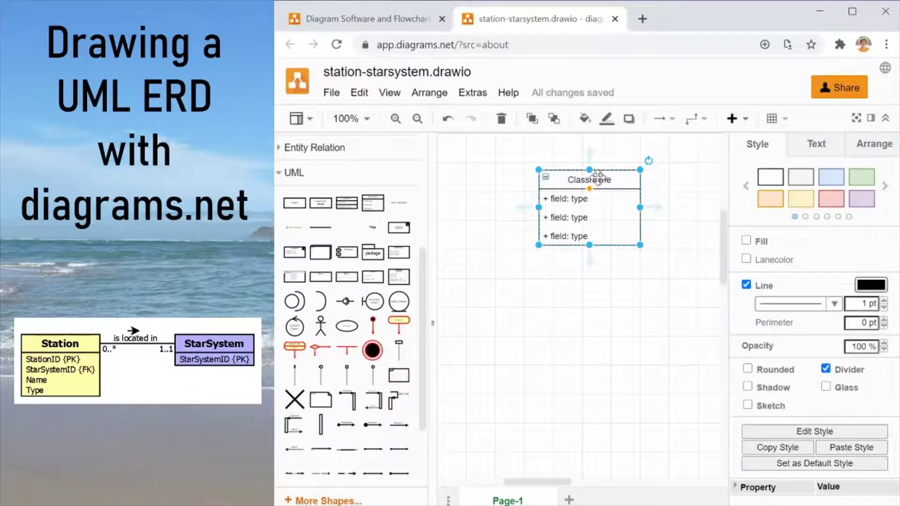
- Rename the class header to Station, correcting the 'Statoin' typo
double_click(597, 178)
type("Statoin")
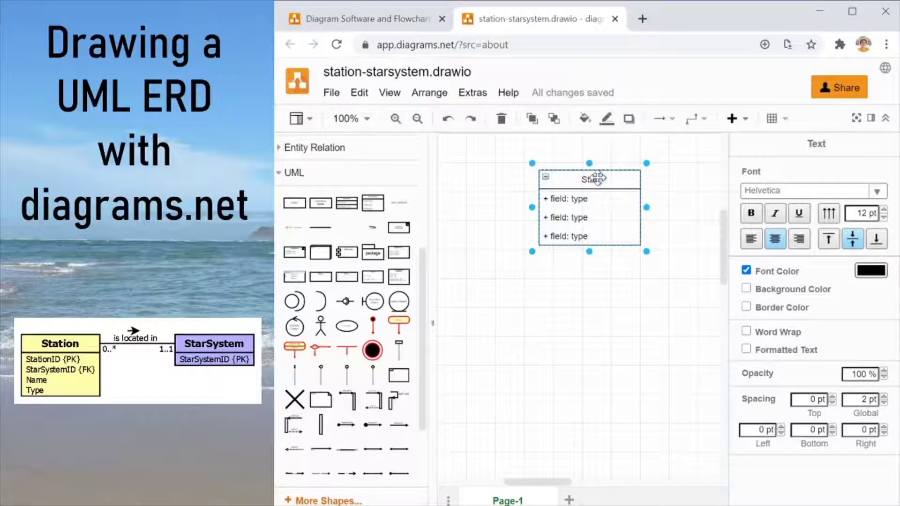
key("BackSpace")
key("BackSpace")
key("BackSpace")
type("ion")
left_click(524, 325)
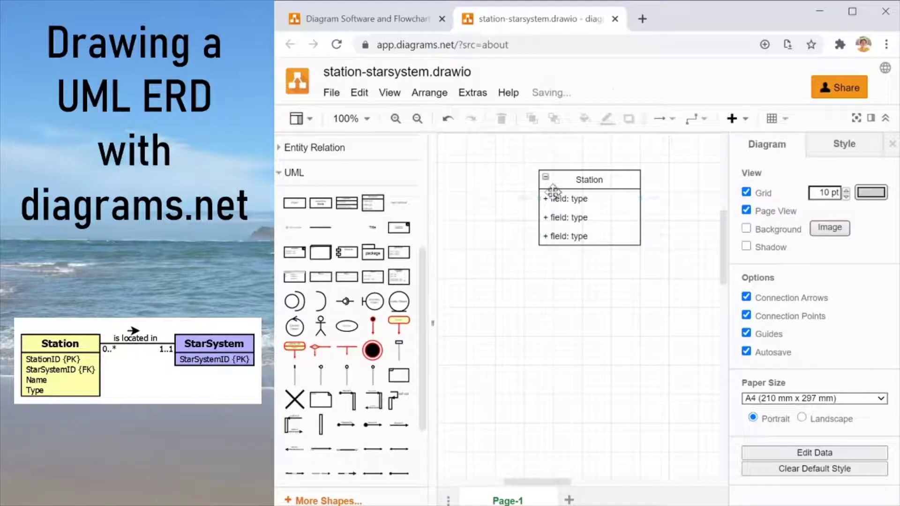
- Change the three field rows to StationID {PK}, StarSystemID {FK} and Name
left_click(570, 200)
double_click(570, 200)
type("Station")
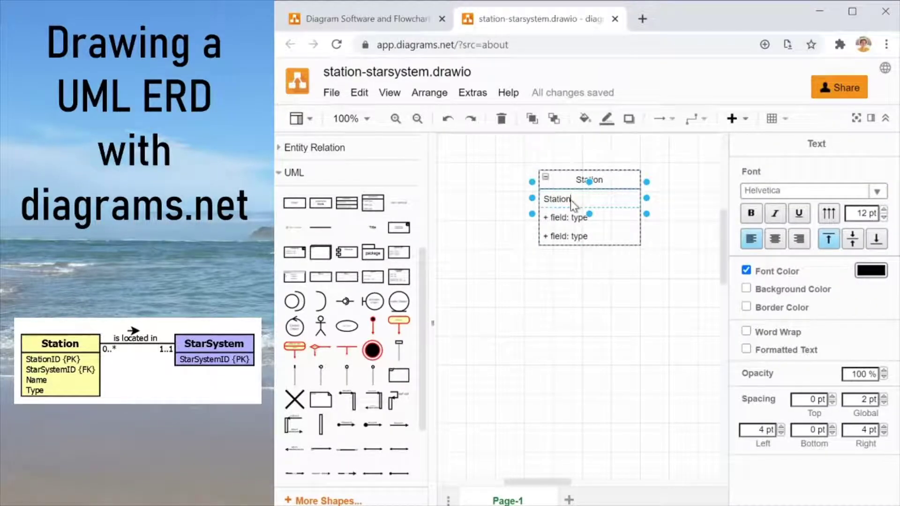
type("ID {PK}")
left_click(571, 217)
double_click(572, 217)
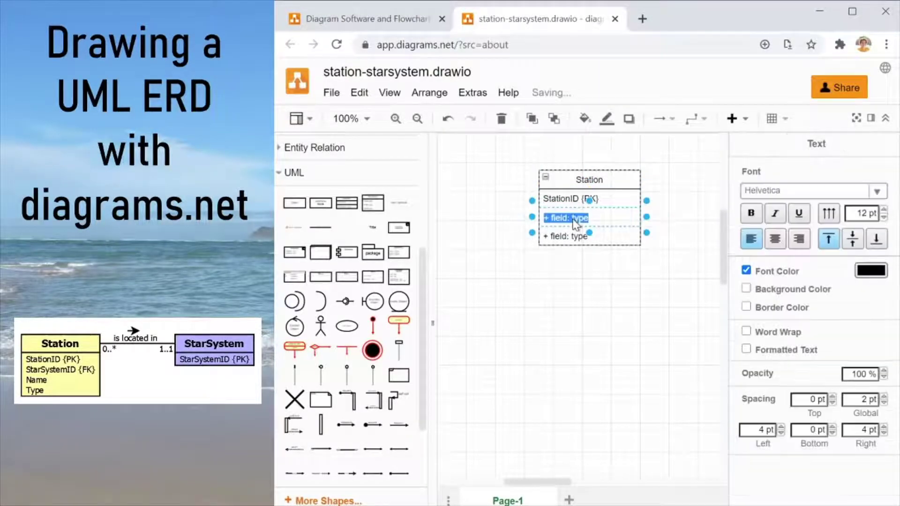
type("Sta")
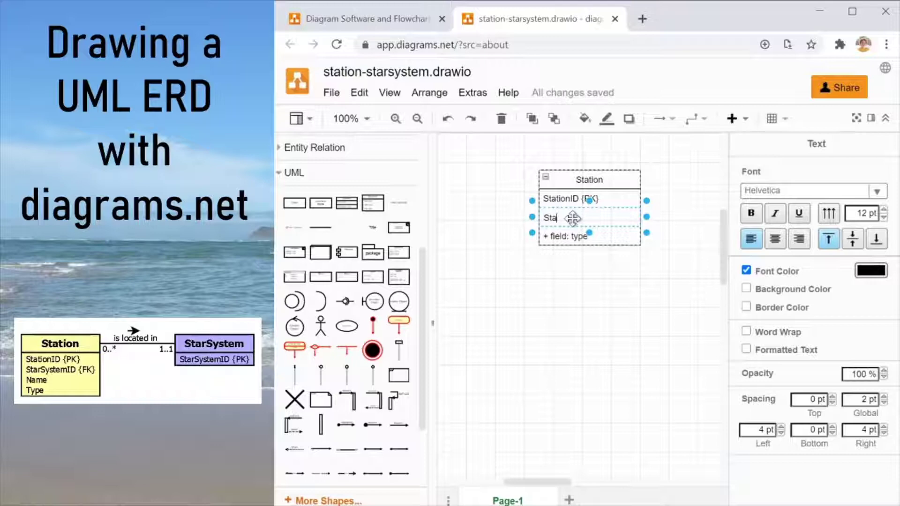
type("rSystemID {FK}")
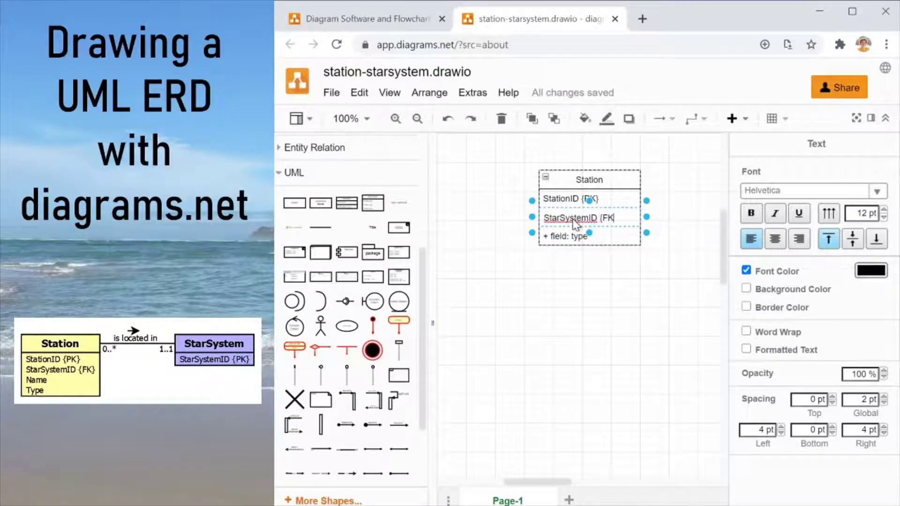
double_click(574, 236)
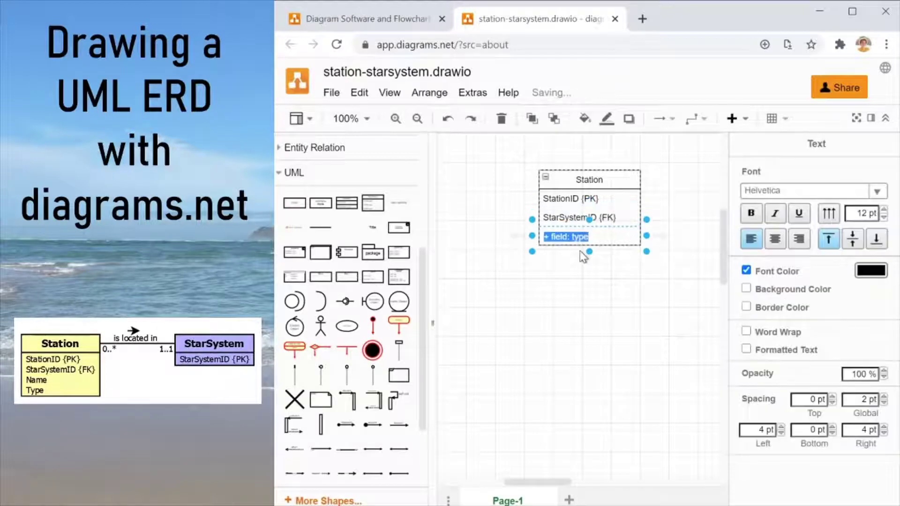
type("Name")
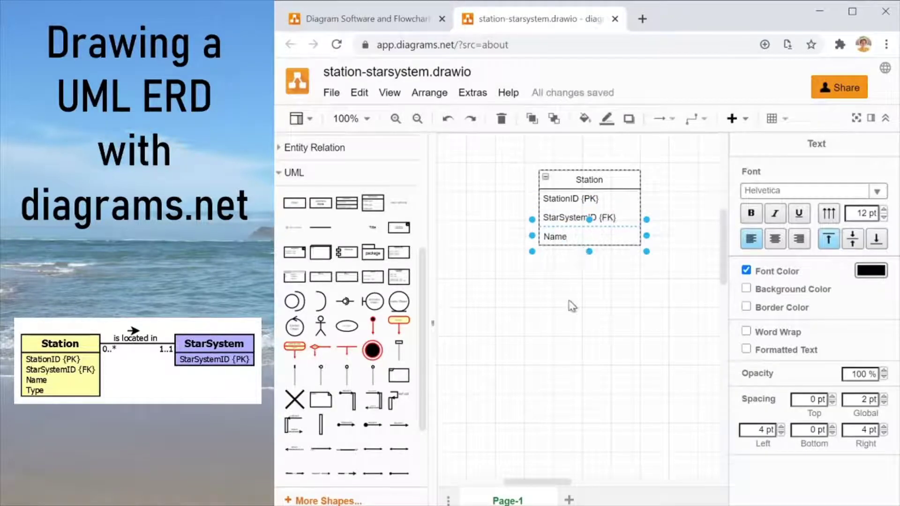
left_click(602, 311)
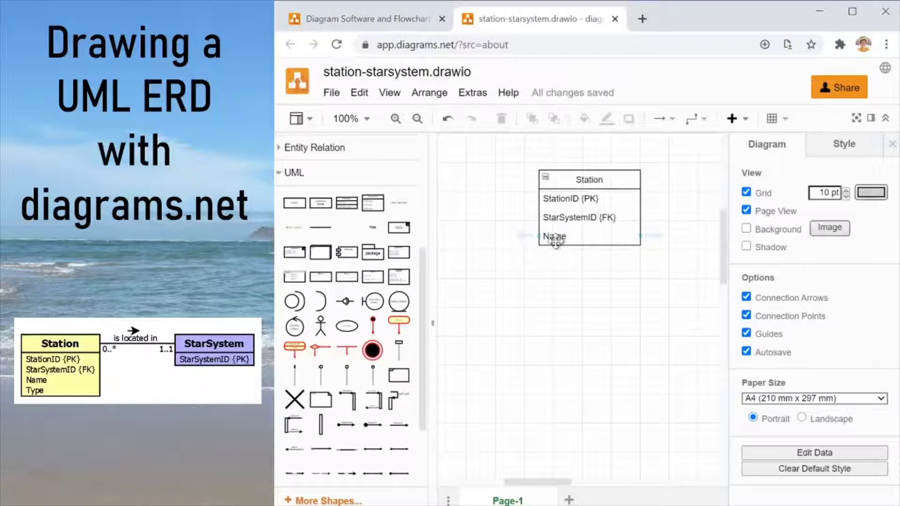
- Add a fourth attribute row below Name and call it Type
mouse_move(399, 205)
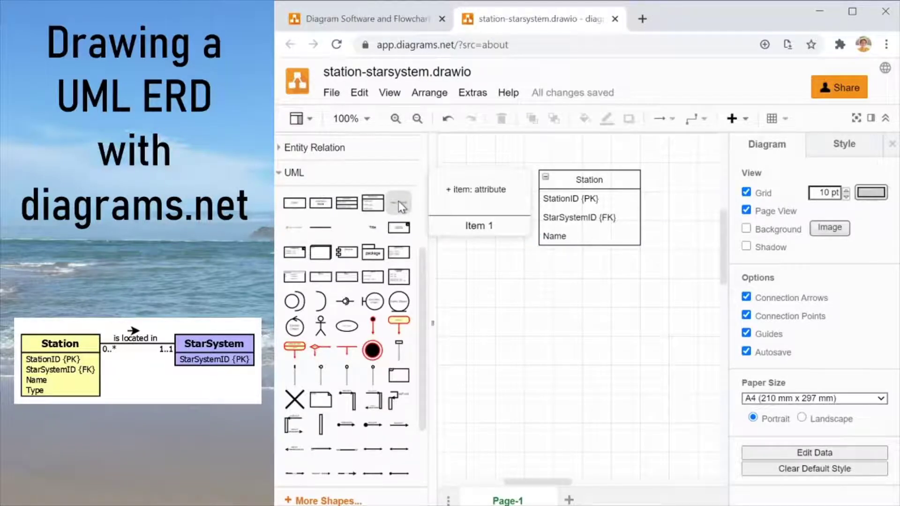
left_click_drag(399, 206, 560, 255)
left_click(569, 255)
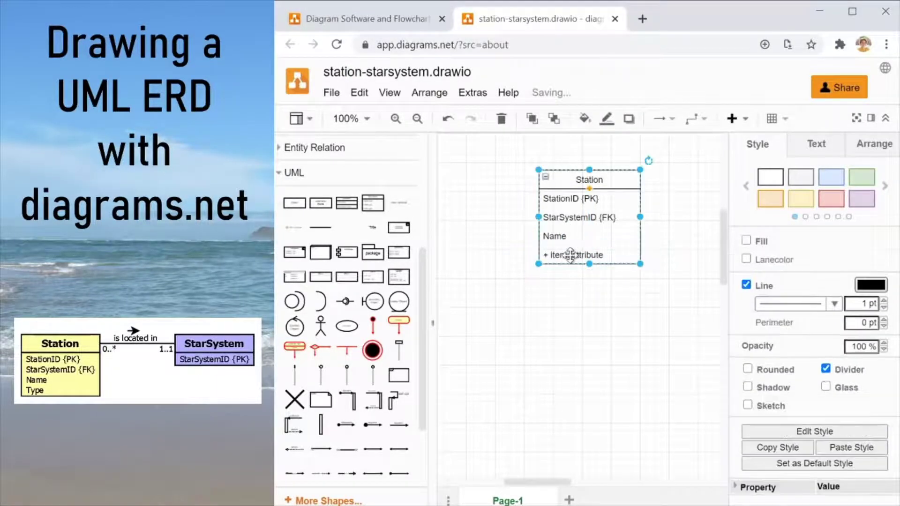
double_click(569, 255)
type("Type")
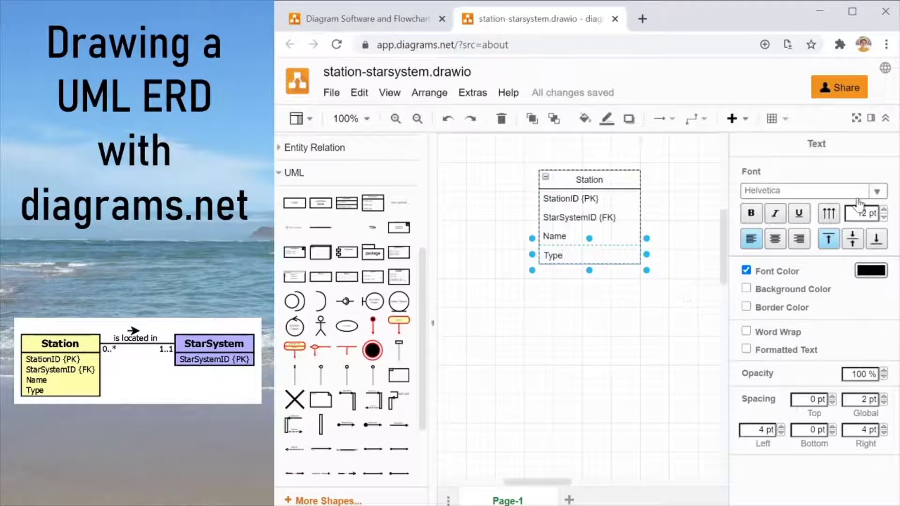
left_click(557, 375)
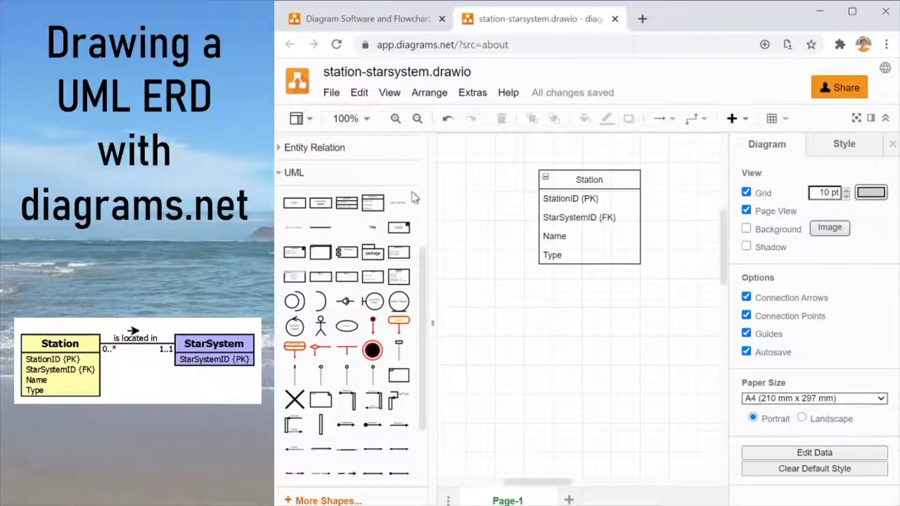
- Place a second class below Station, named StarSystem with first row StarSystemID {PK}
left_click_drag(373, 202, 540, 347)
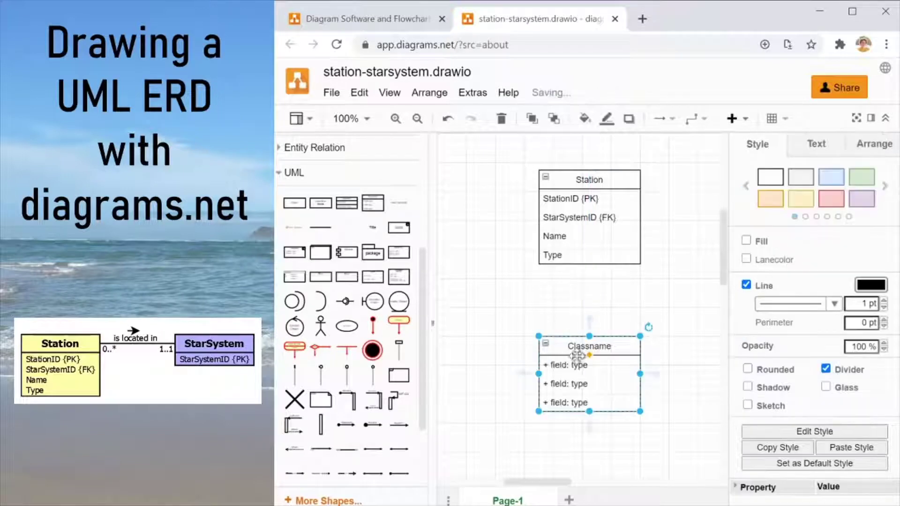
double_click(591, 347)
type("Star")
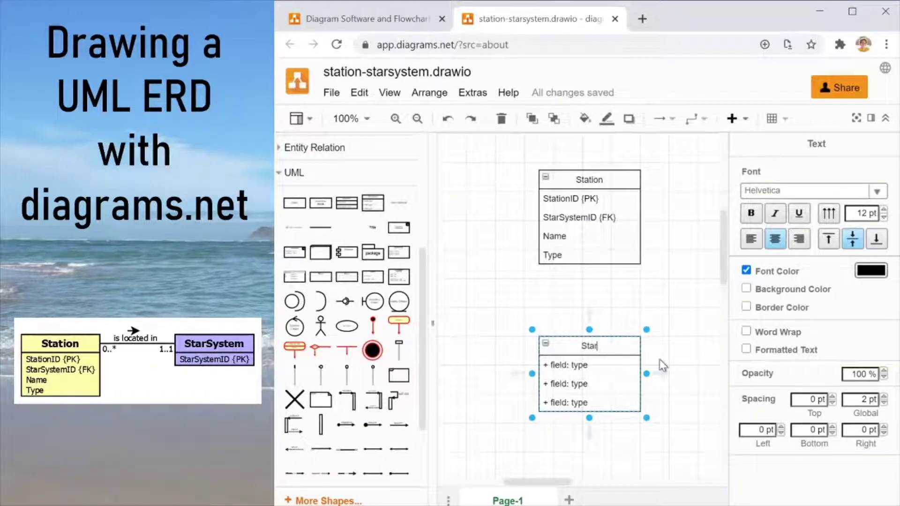
type("System")
left_click(569, 364)
double_click(569, 363)
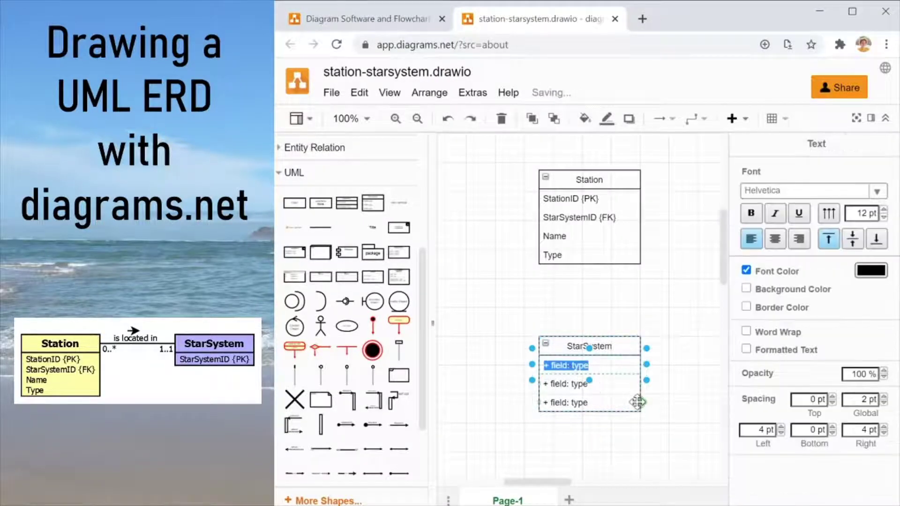
type("StarS")
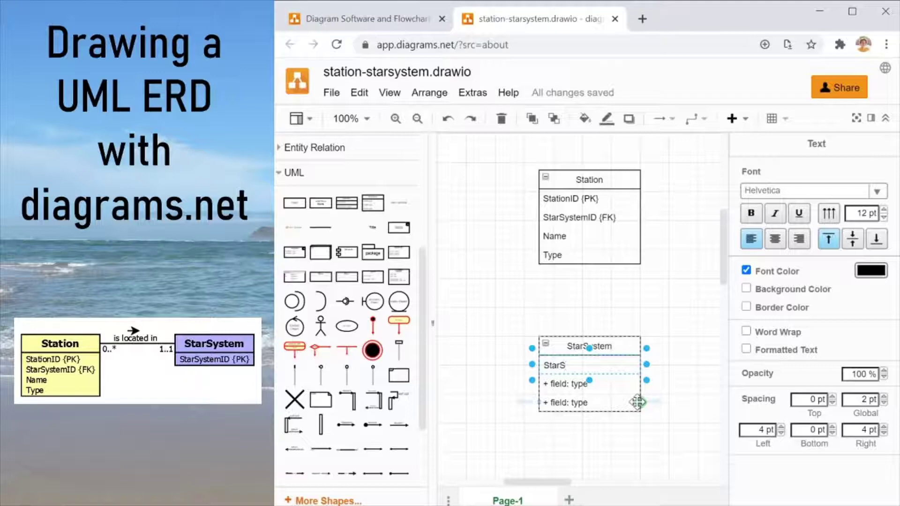
type("ystemID {")
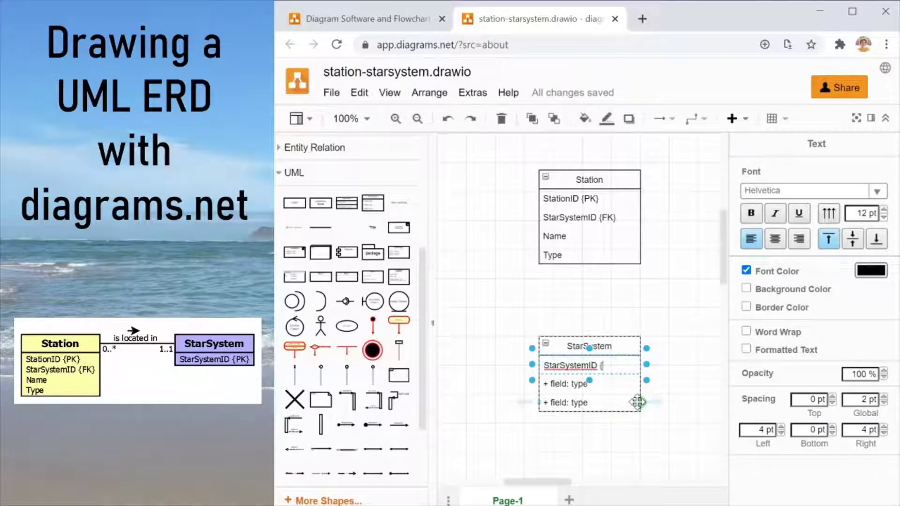
type("PK}")
- Delete the two remaining '+ field: type' placeholder rows from StarSystem
left_click(559, 392)
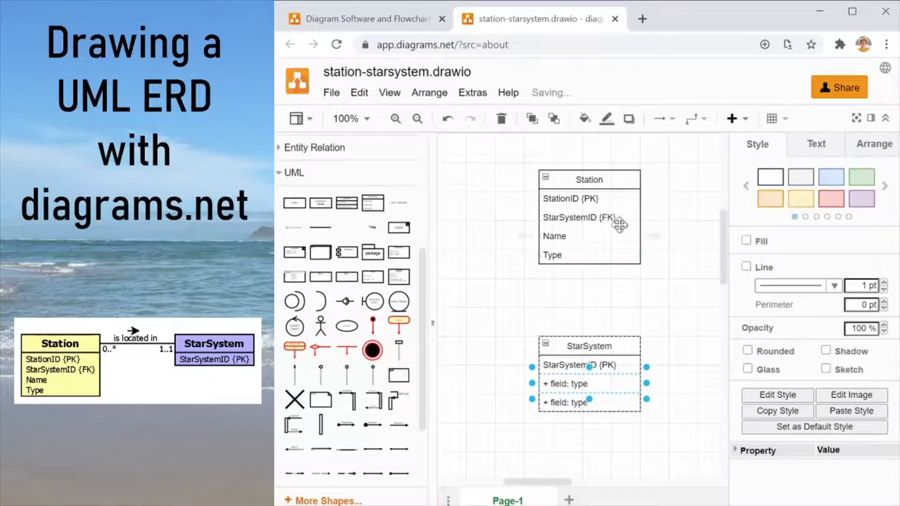
key("Delete")
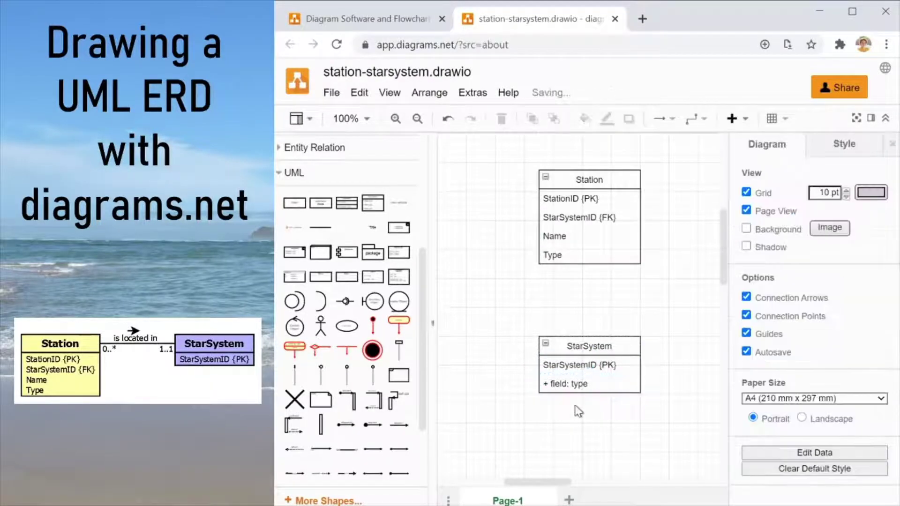
left_click(571, 389)
key("Delete")
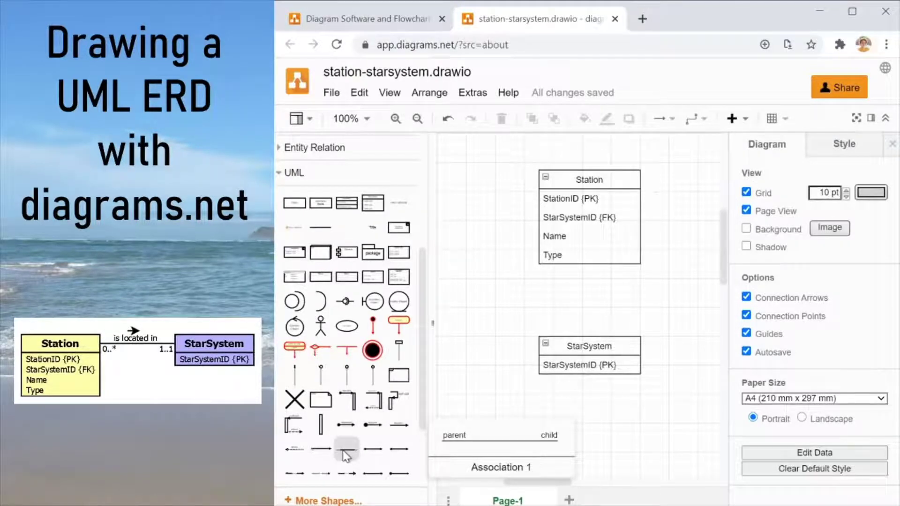
- Add a UML association linking Station's bottom to StarSystem's top
left_click_drag(344, 451, 535, 308)
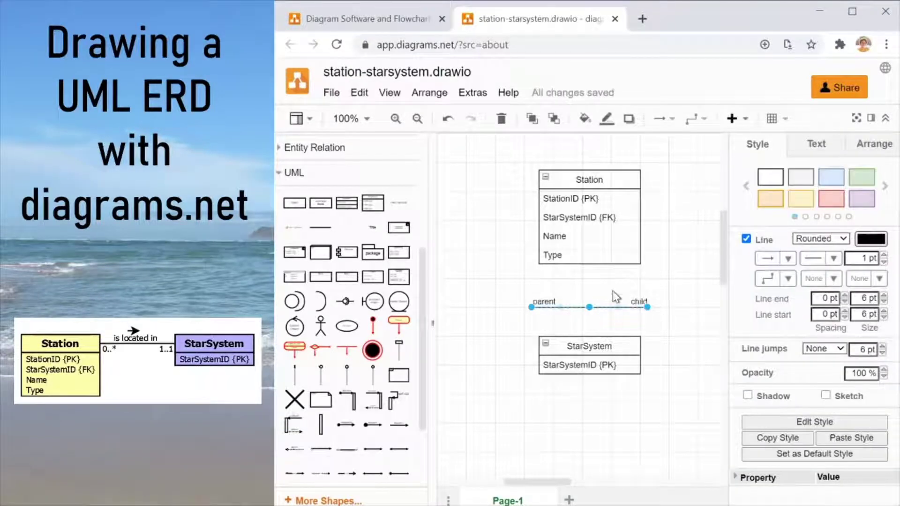
left_click_drag(531, 307, 589, 265)
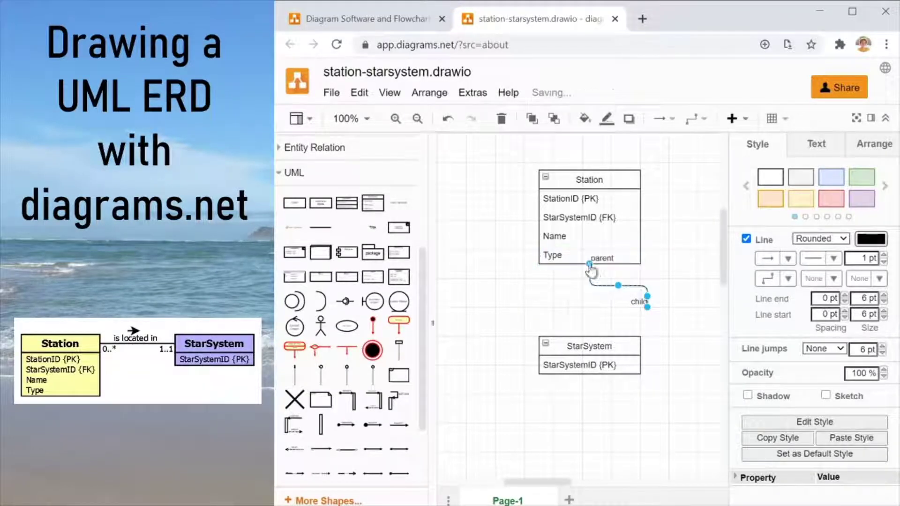
left_click_drag(647, 307, 592, 334)
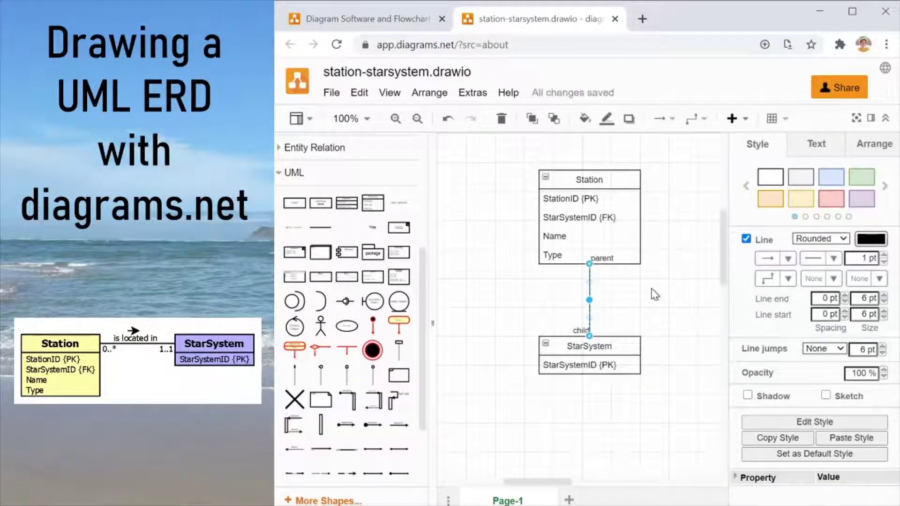
left_click(631, 298)
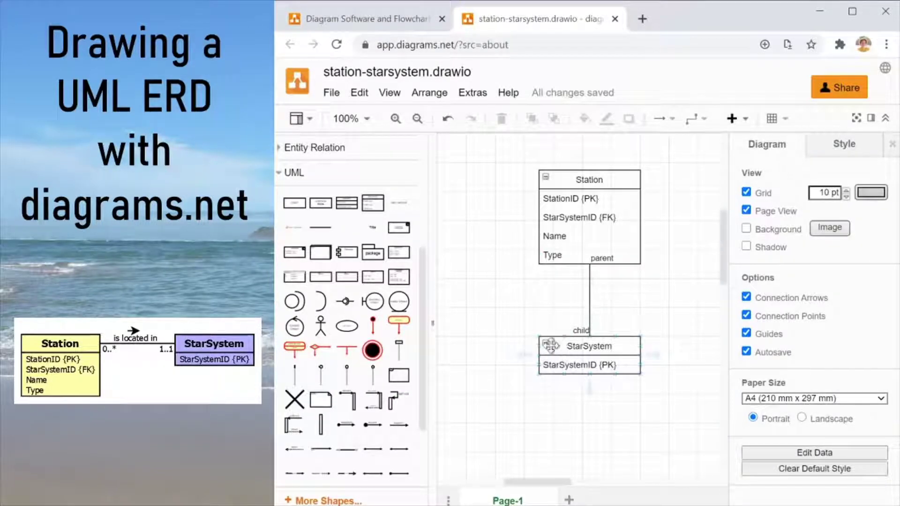
- Move StarSystem lower and set the parent and child labels beside the line
left_click_drag(608, 353, 593, 365)
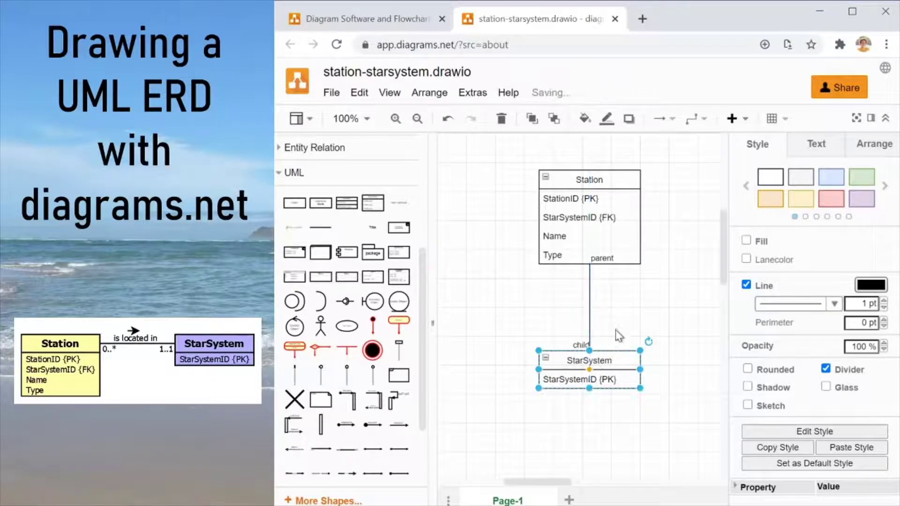
left_click(615, 329)
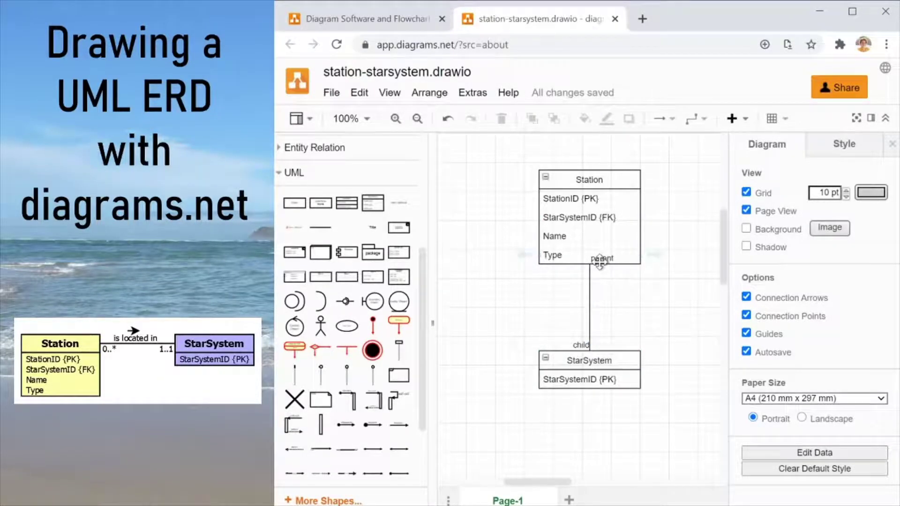
left_click_drag(605, 258, 610, 278)
left_click(614, 310)
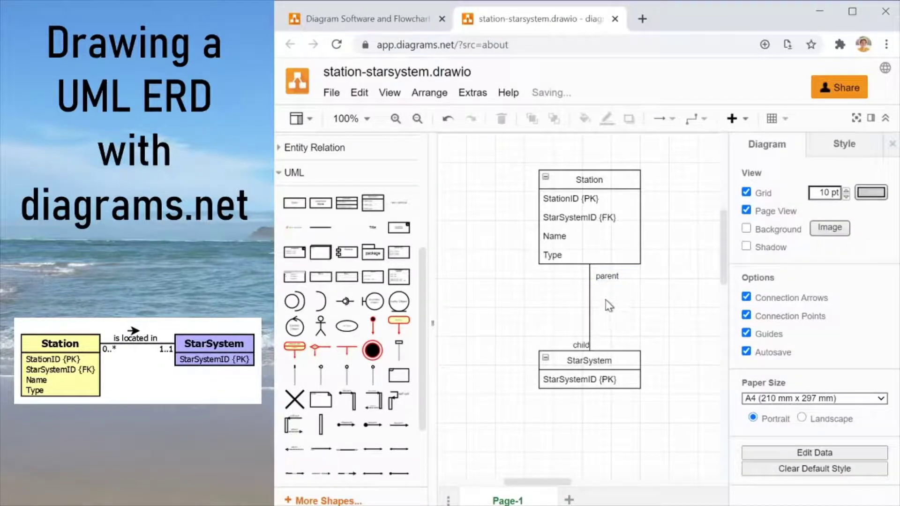
left_click(580, 345)
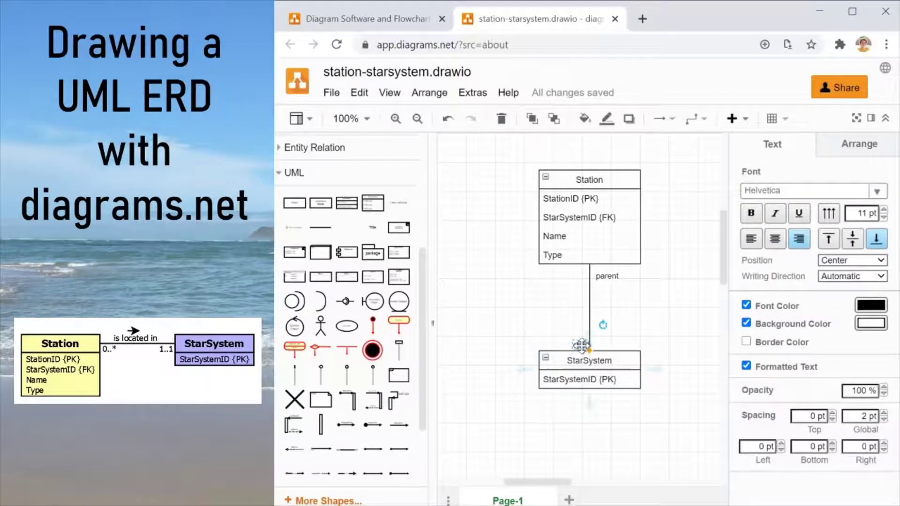
left_click_drag(580, 346, 604, 343)
left_click(607, 277)
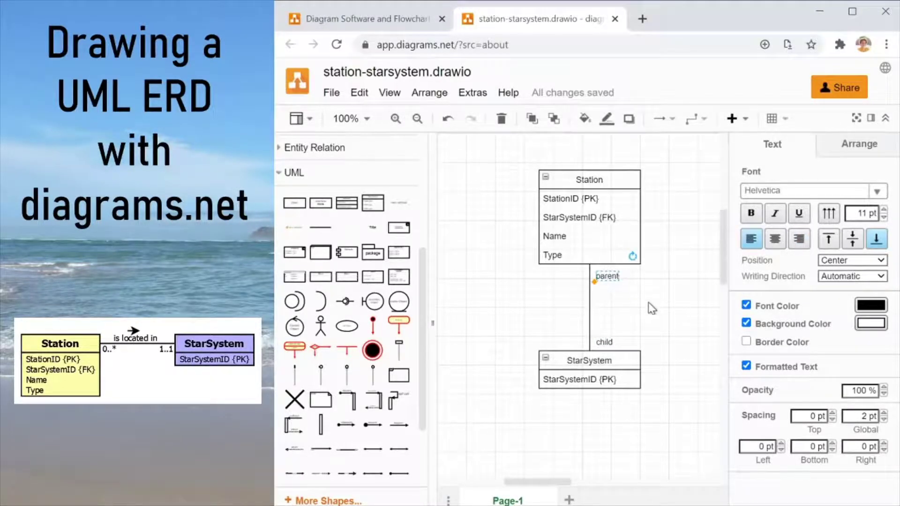
- Change the parent label to 0..* and the child label to 1..1
double_click(612, 277)
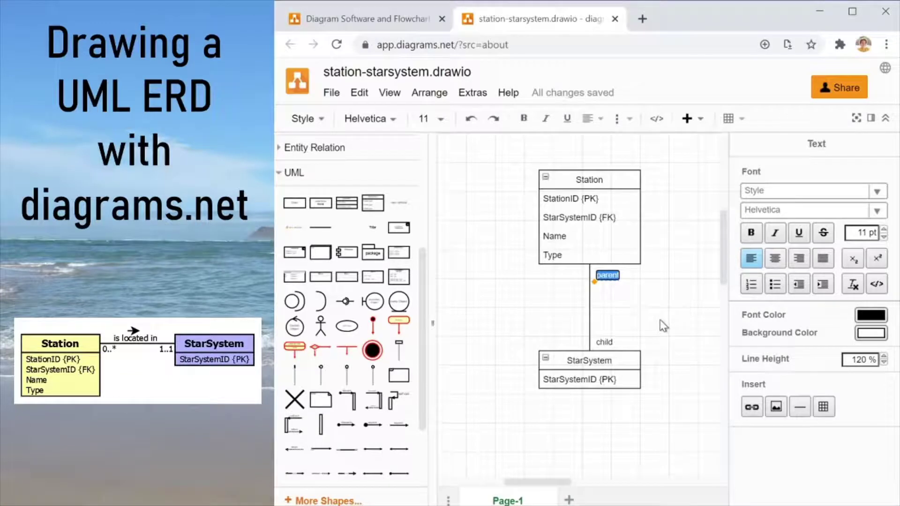
type("0..*")
left_click(658, 318)
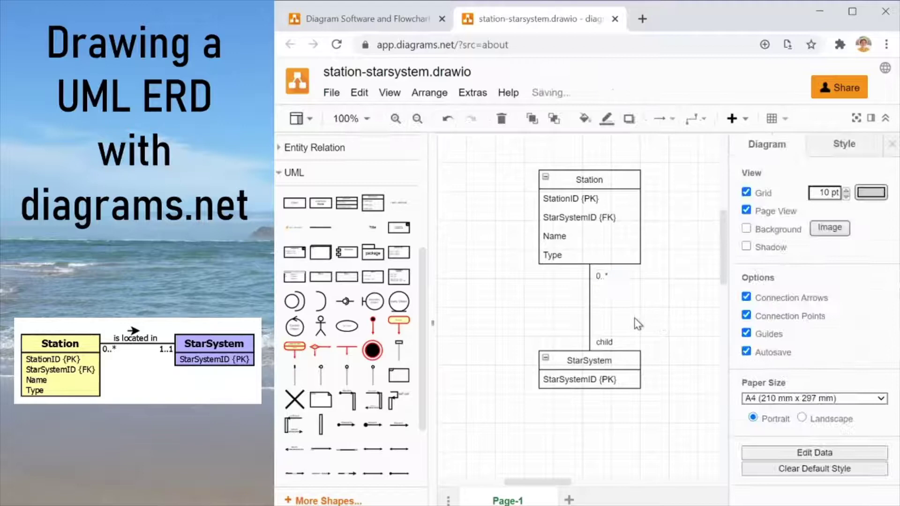
left_click(608, 342)
double_click(605, 341)
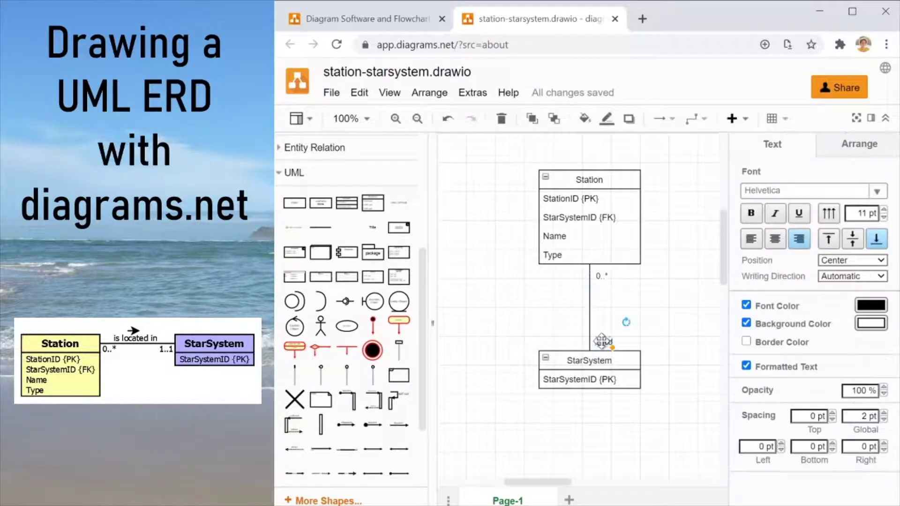
type("1")
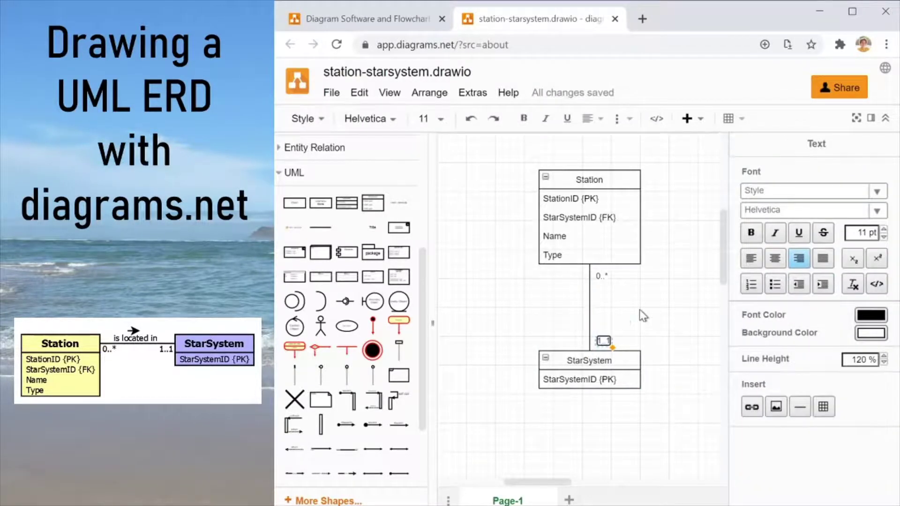
type("..1")
left_click(639, 309)
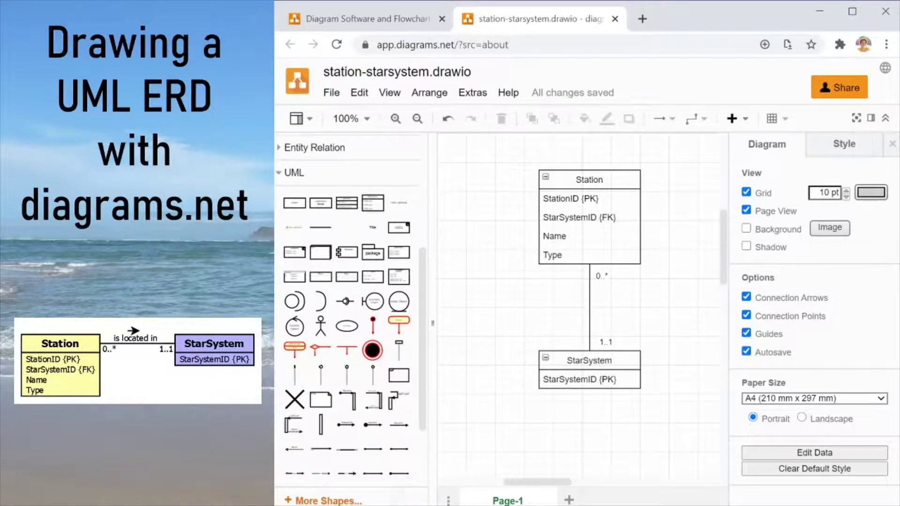
- Place a UML dispatch message arrow next to the association line
mouse_move(397, 425)
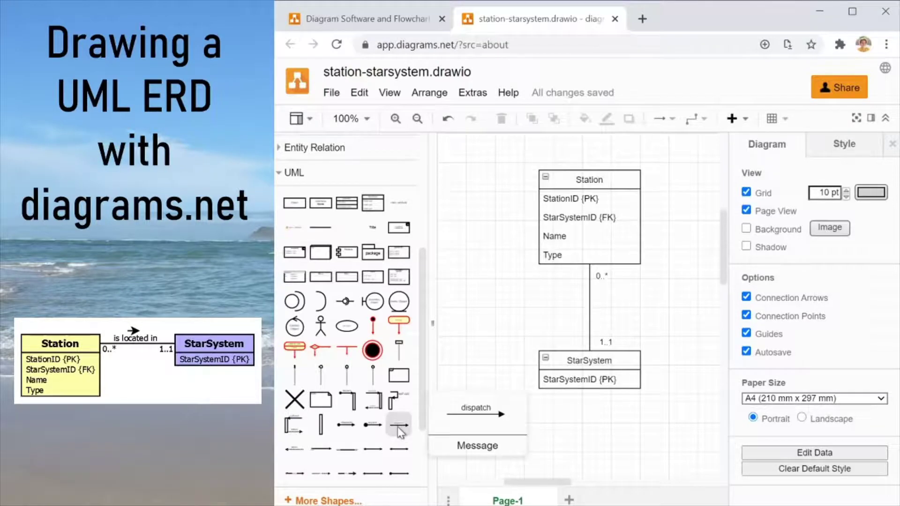
left_click_drag(398, 427, 514, 316)
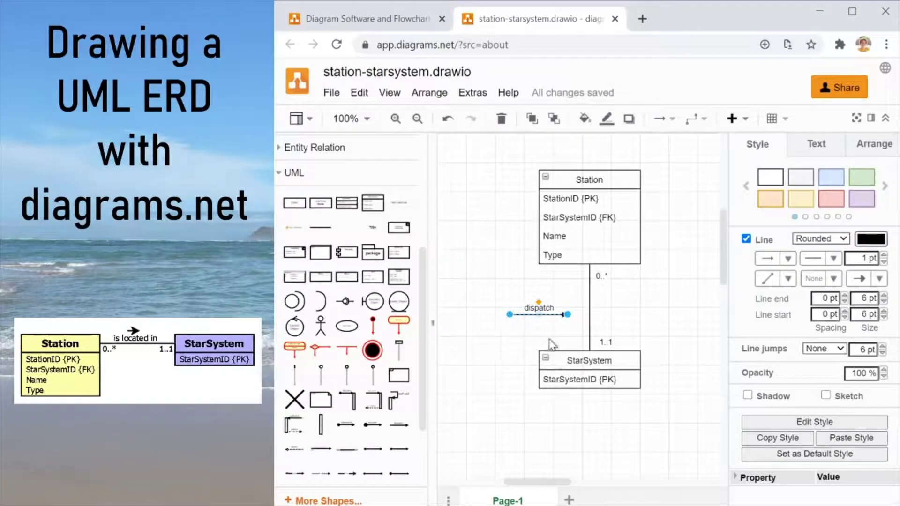
left_click_drag(507, 320, 569, 278)
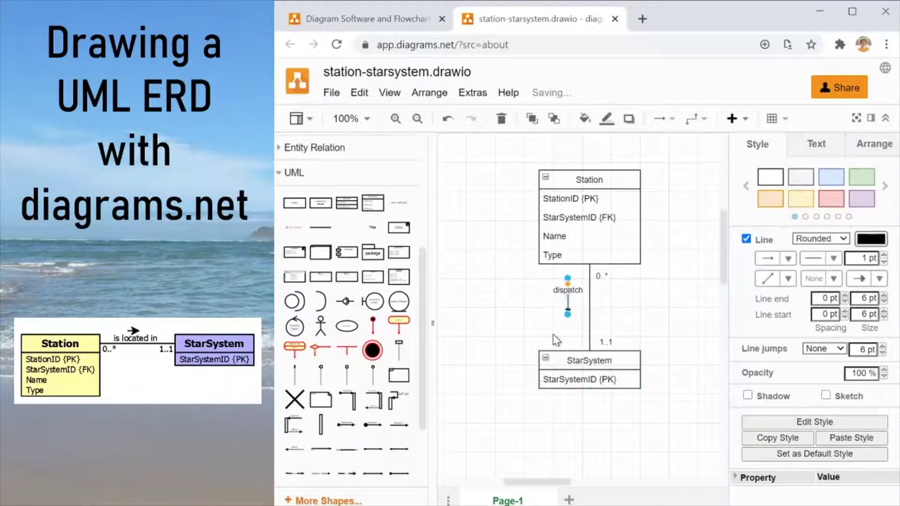
left_click(568, 325)
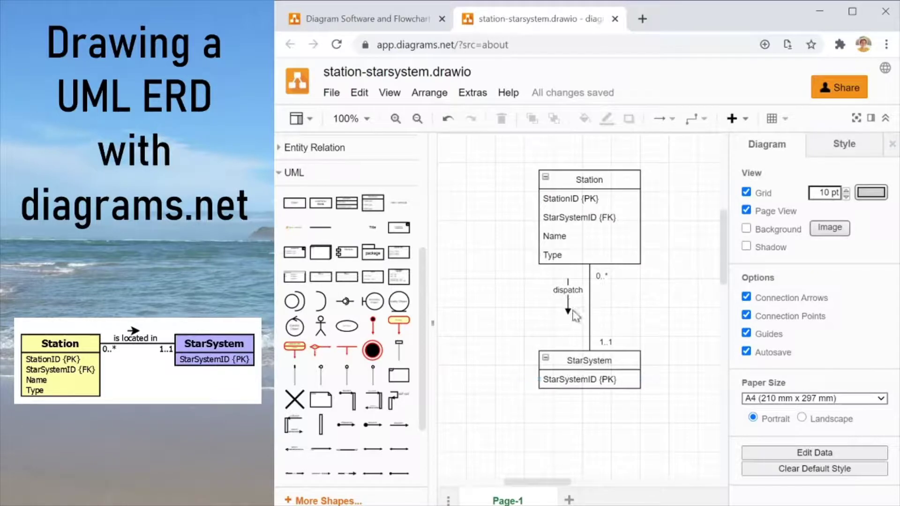
left_click_drag(567, 304, 574, 316)
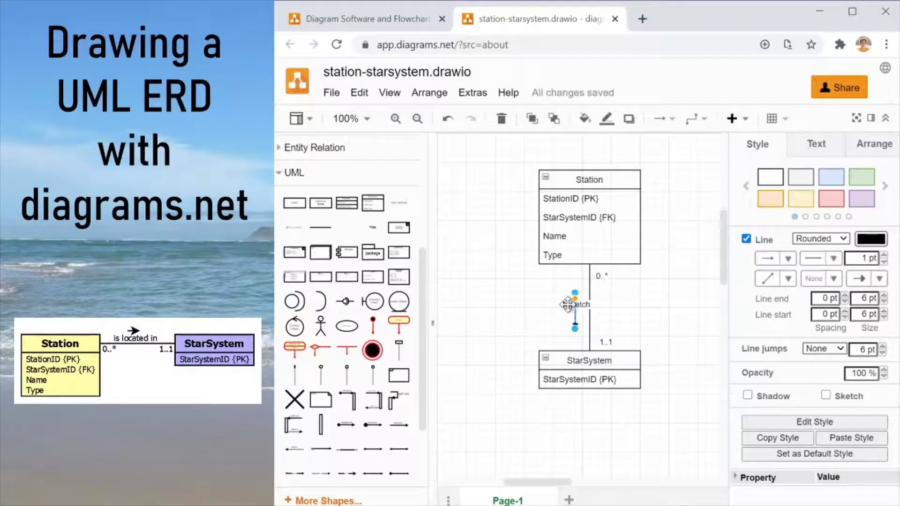
- Relabel the arrow 'is located in' and position label and arrowhead beside the connector
left_click_drag(553, 309, 552, 307)
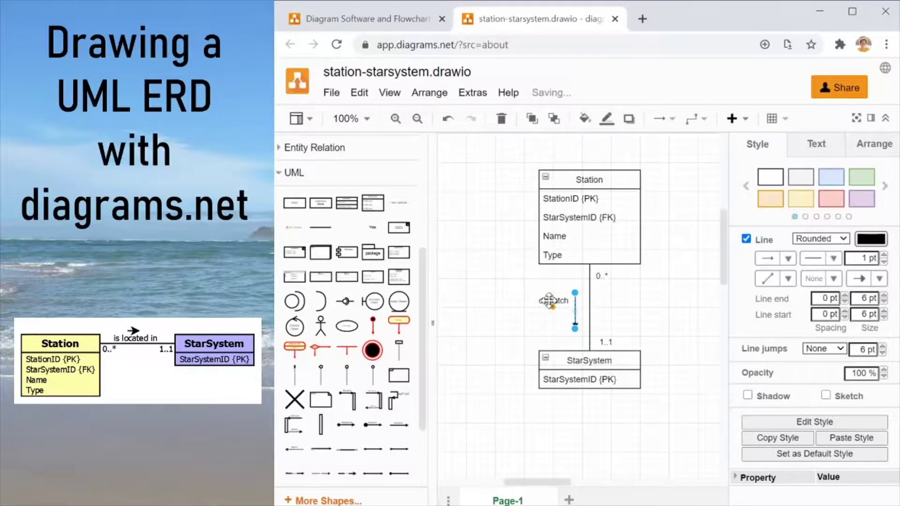
double_click(552, 302)
type("is located")
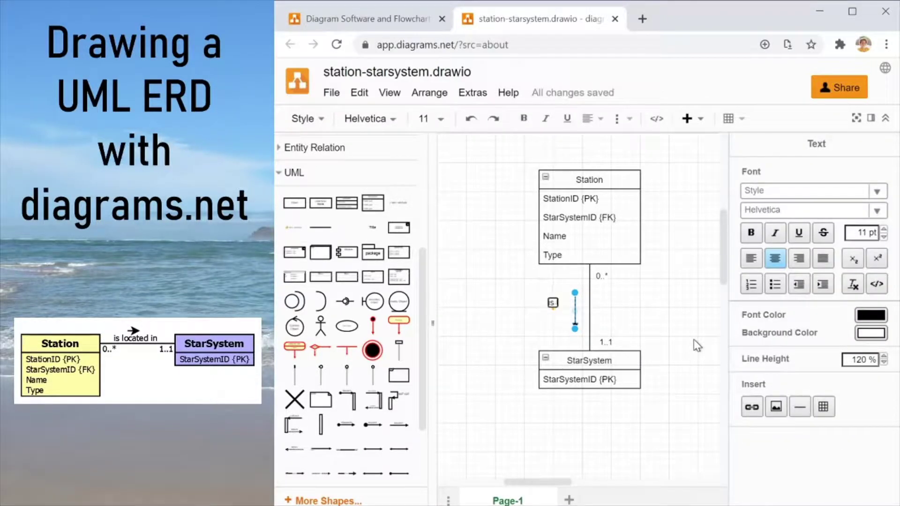
type(" in")
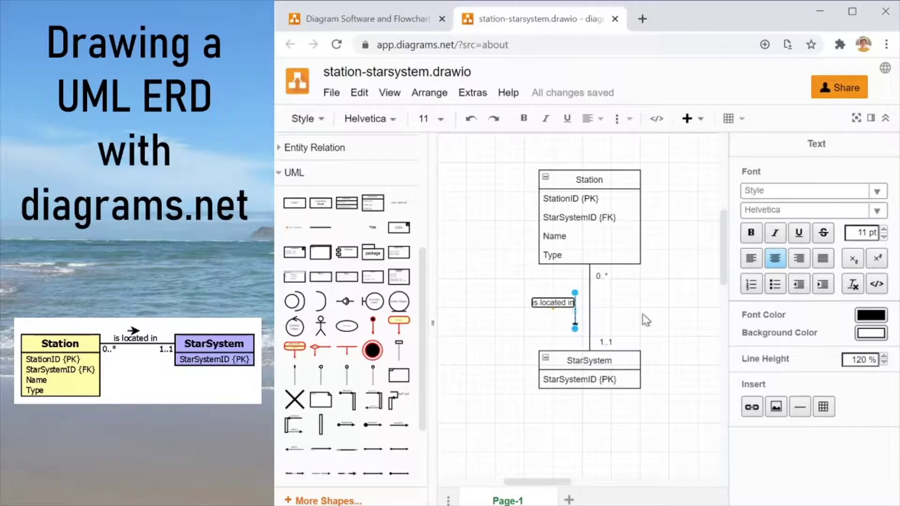
left_click(535, 329)
left_click(558, 300)
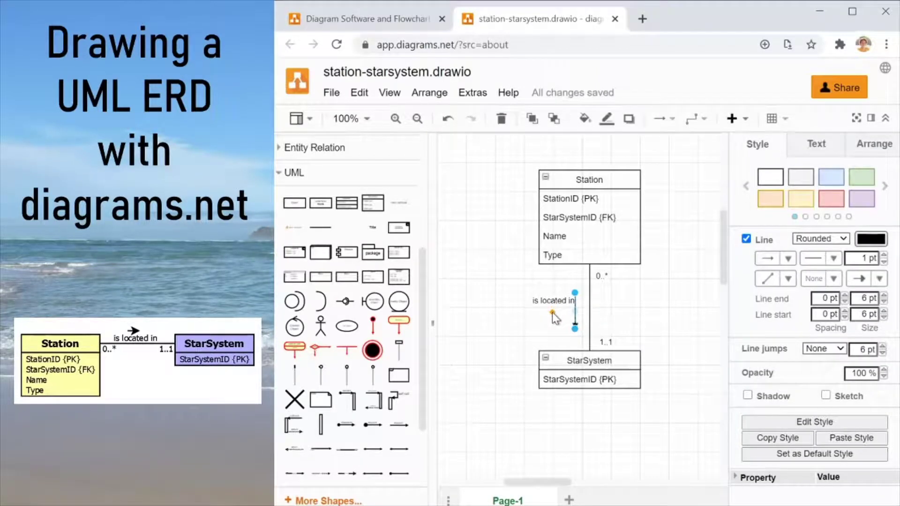
left_click_drag(553, 313, 552, 312)
left_click(633, 322)
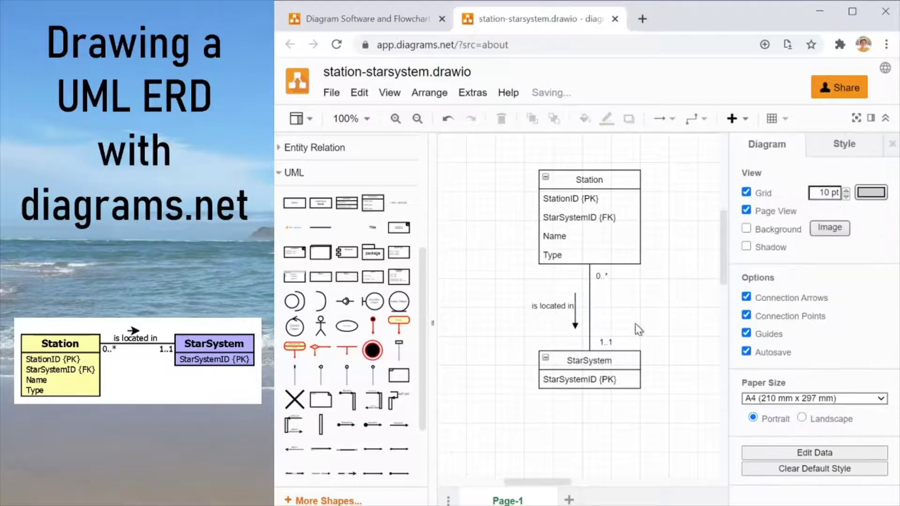
left_click_drag(575, 322, 580, 318)
left_click(642, 316)
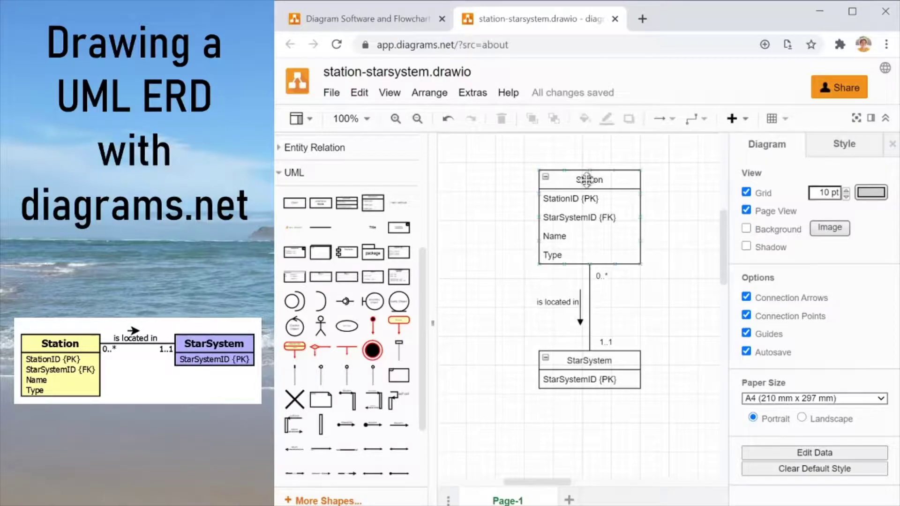
- Apply the yellow Style swatch to Station and the blue swatch to StarSystem
left_click(626, 182)
left_click(625, 182)
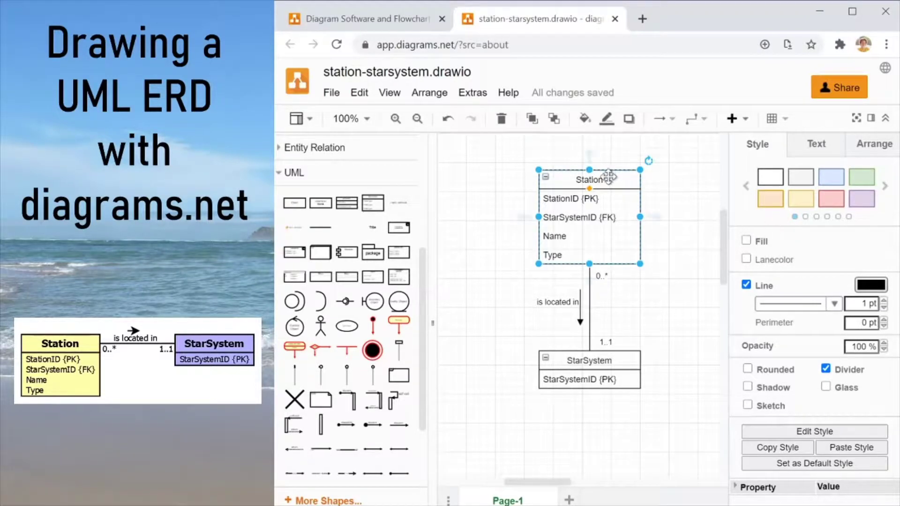
left_click(795, 201)
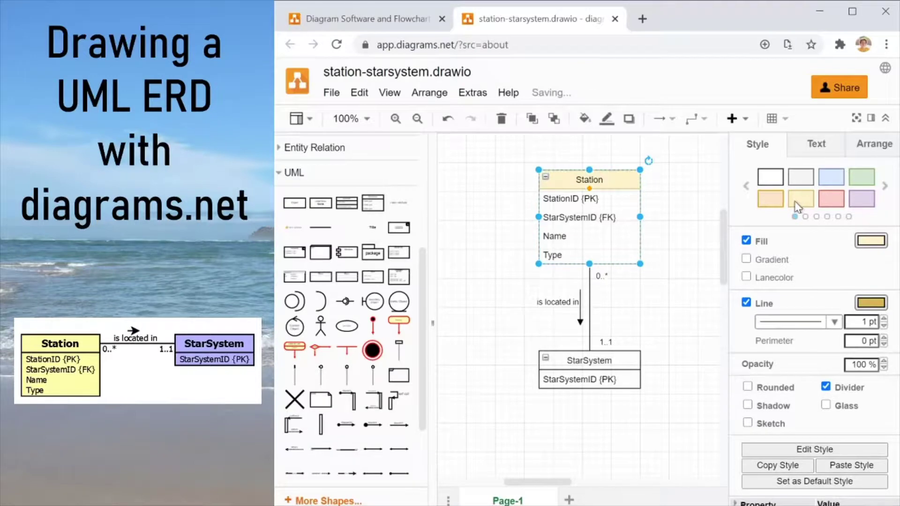
left_click(601, 356)
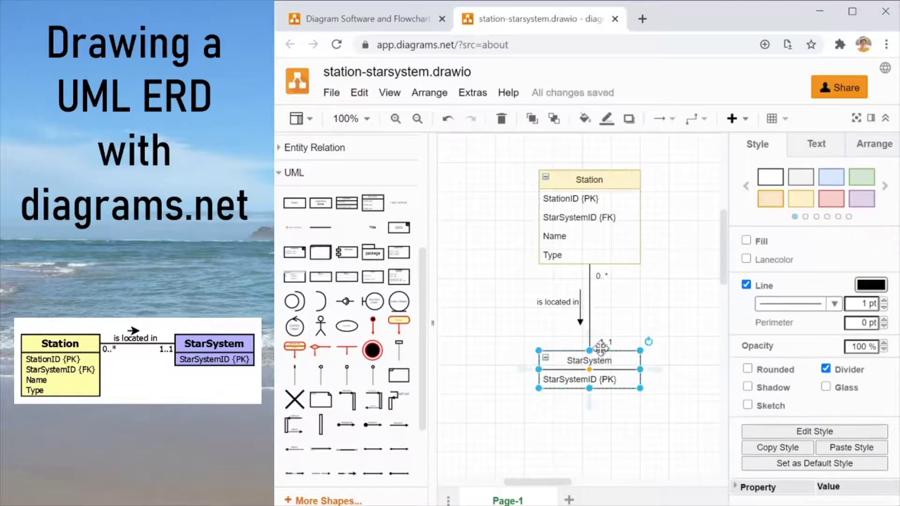
left_click(825, 181)
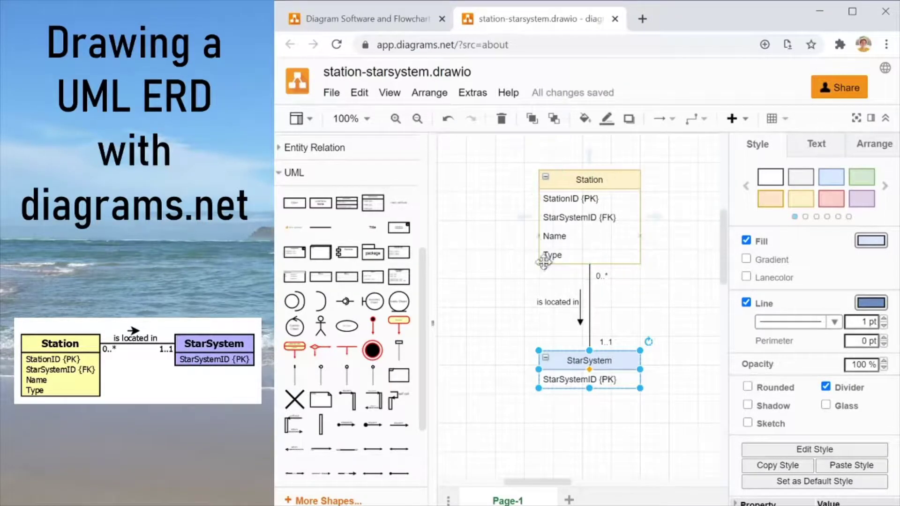
left_click(677, 241)
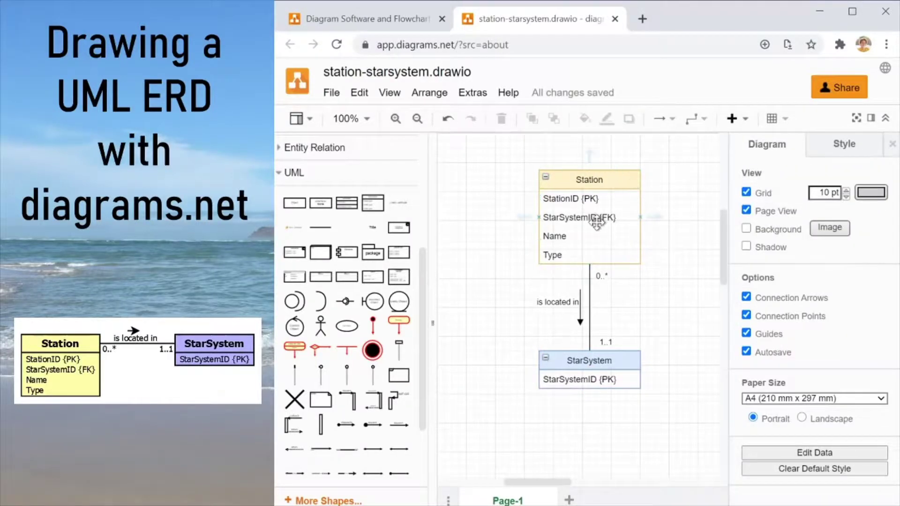
- Turn on a white Lanecolor for both Station and StarSystem attribute areas
left_click(628, 183)
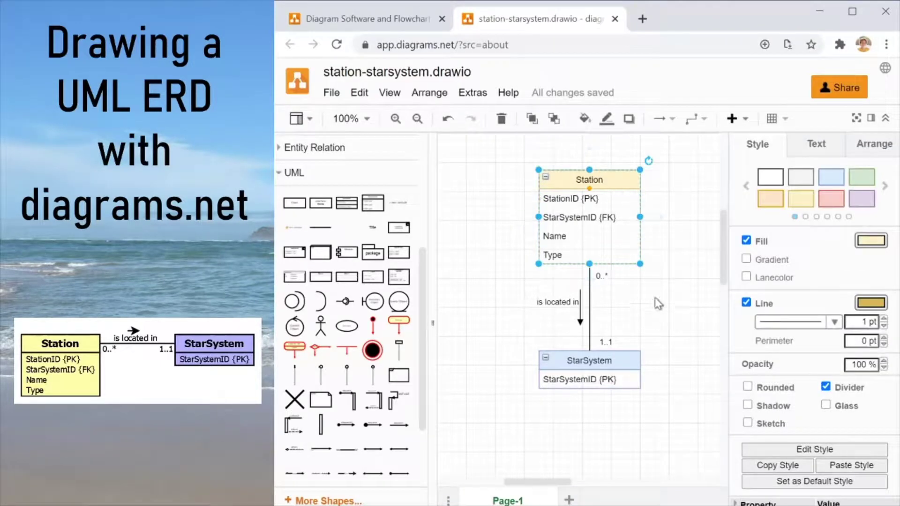
left_click(747, 278)
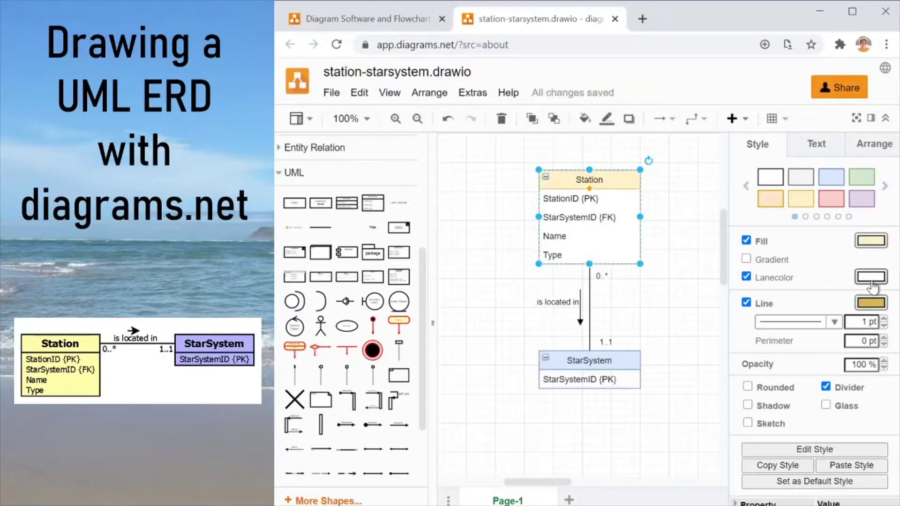
left_click(621, 361)
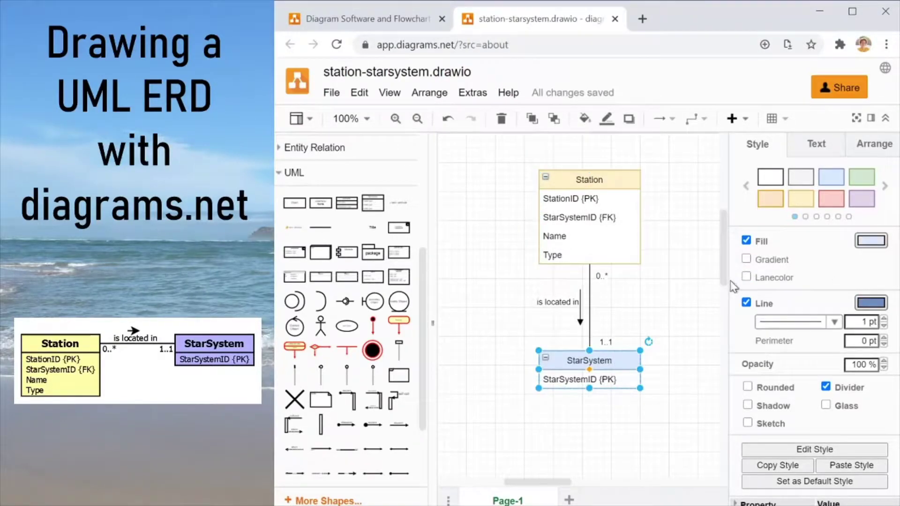
left_click(745, 279)
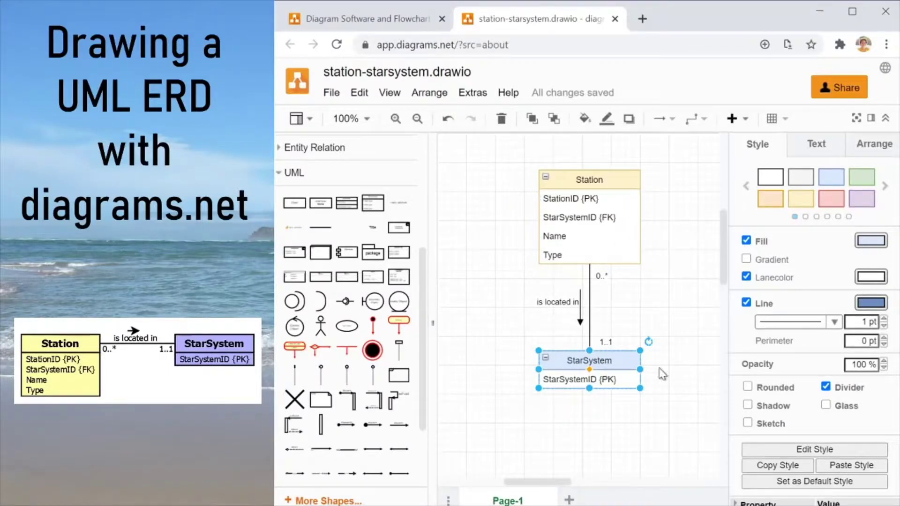
- Enable Shadow on both StarSystem and Station
left_click(747, 406)
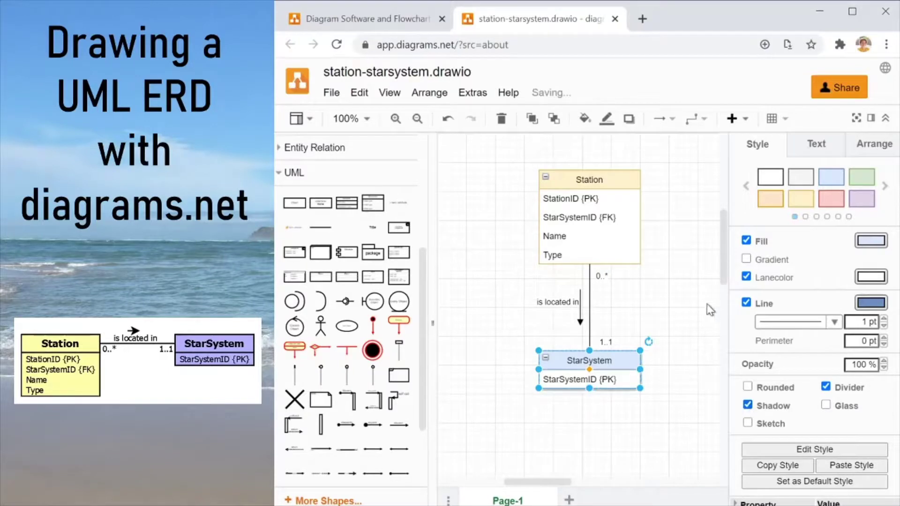
left_click(660, 305)
left_click(604, 241)
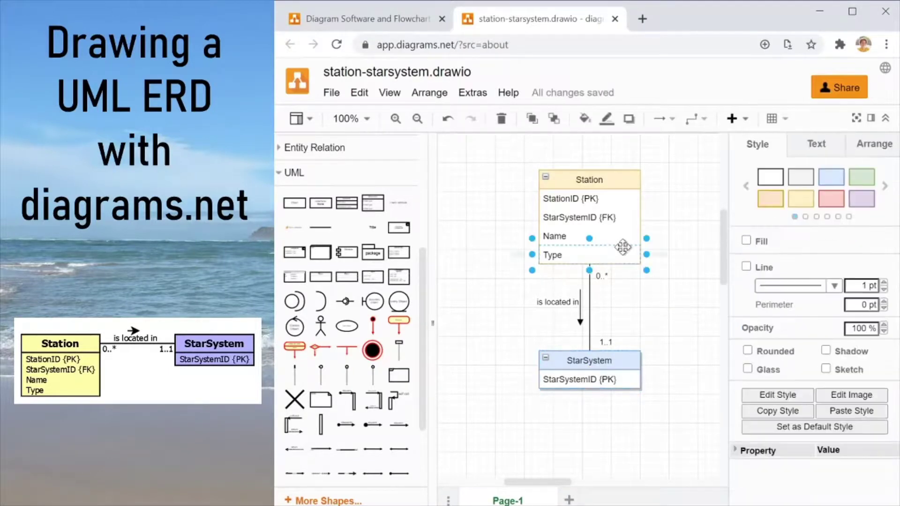
left_click(628, 176)
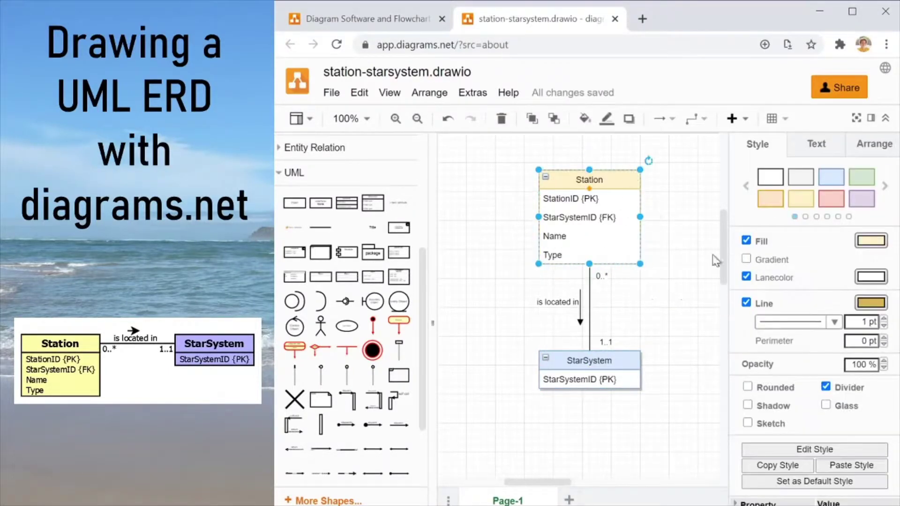
left_click(748, 406)
left_click(648, 298)
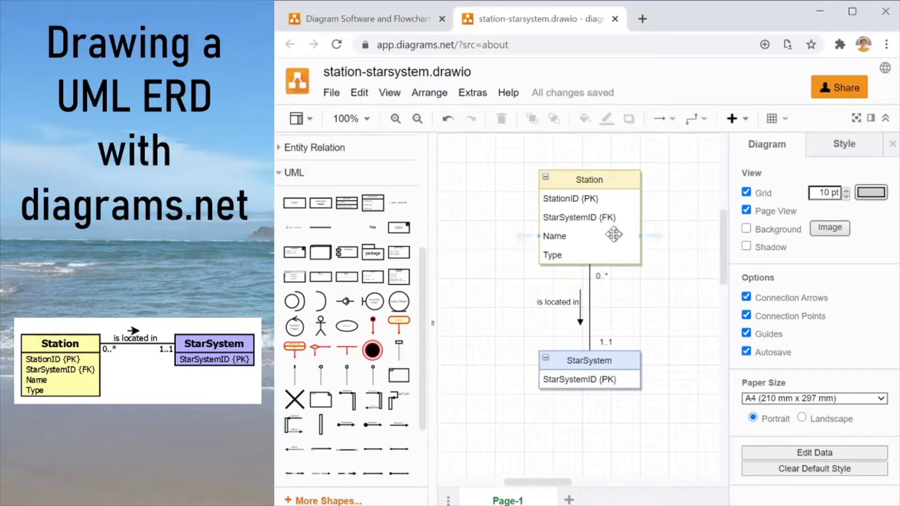
- Export the Station–StarSystem ERD as a PNG image and download it as station-starsystem.png
left_click(331, 96)
mouse_move(396, 318)
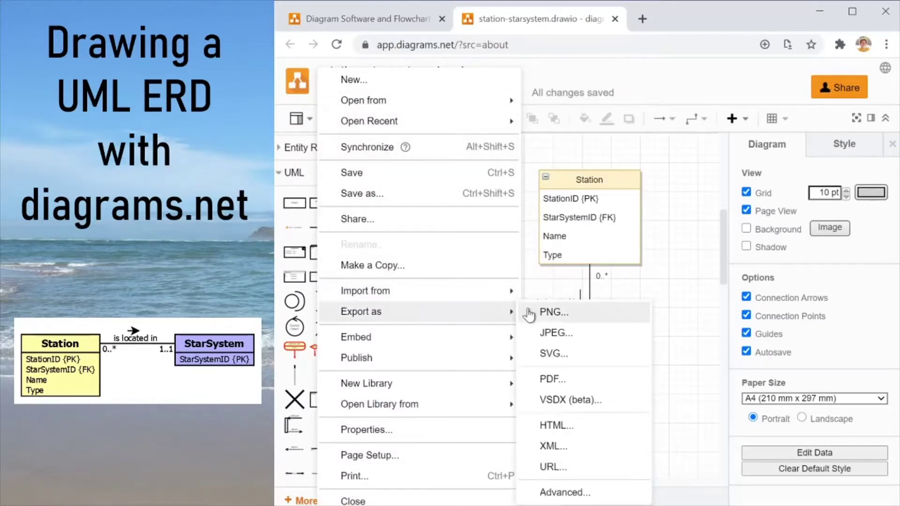
left_click(551, 313)
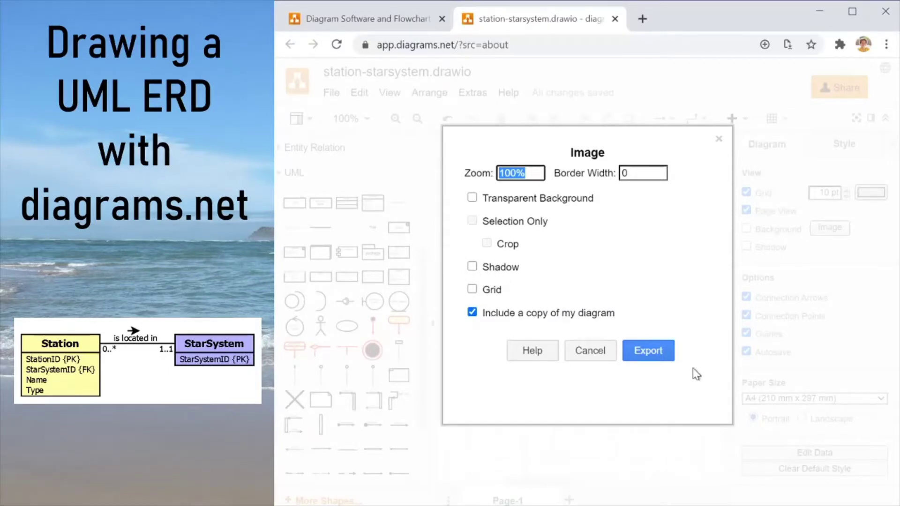
left_click(658, 358)
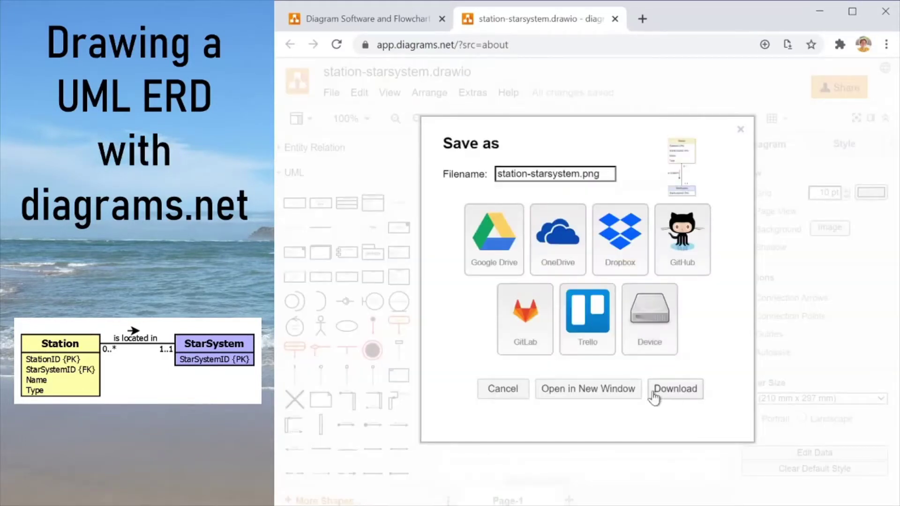
left_click(643, 340)
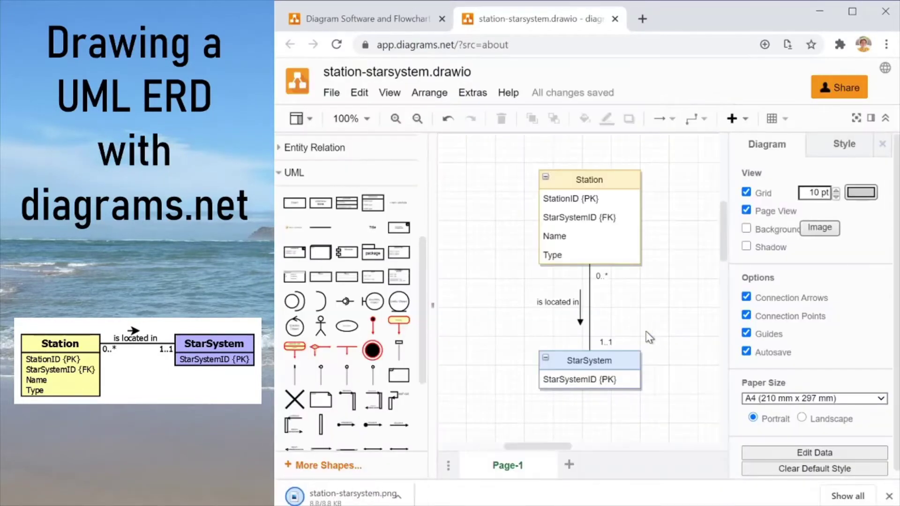